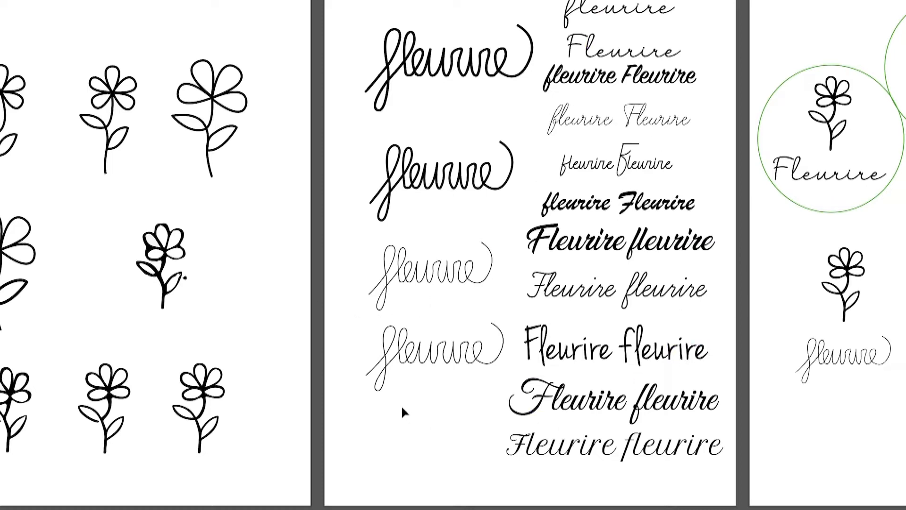
- Examine the script lettering trials and the circled and crossed-out flower logo variants, including the font names noted beneath them
left_click(588, 363)
left_click(599, 289)
left_click(637, 246)
left_click(413, 423)
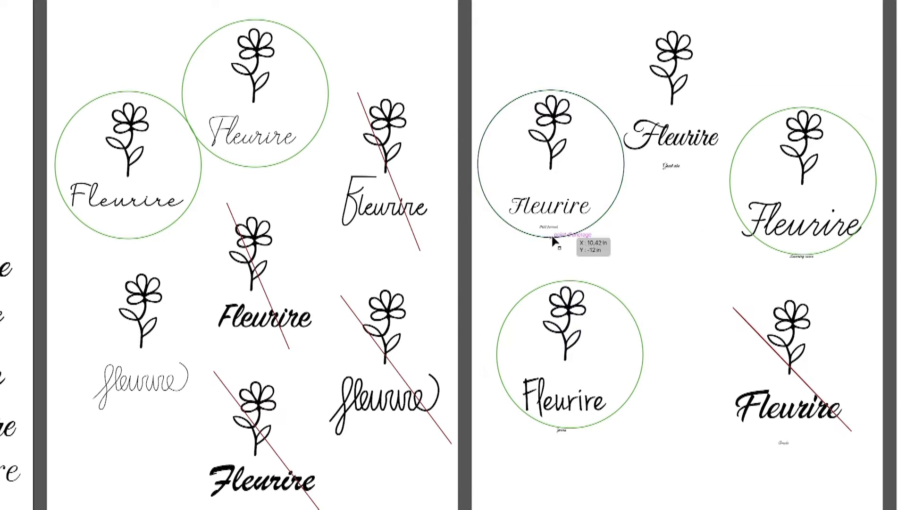
scroll(548, 231, "up", 5)
scroll(608, 262, "down", 4)
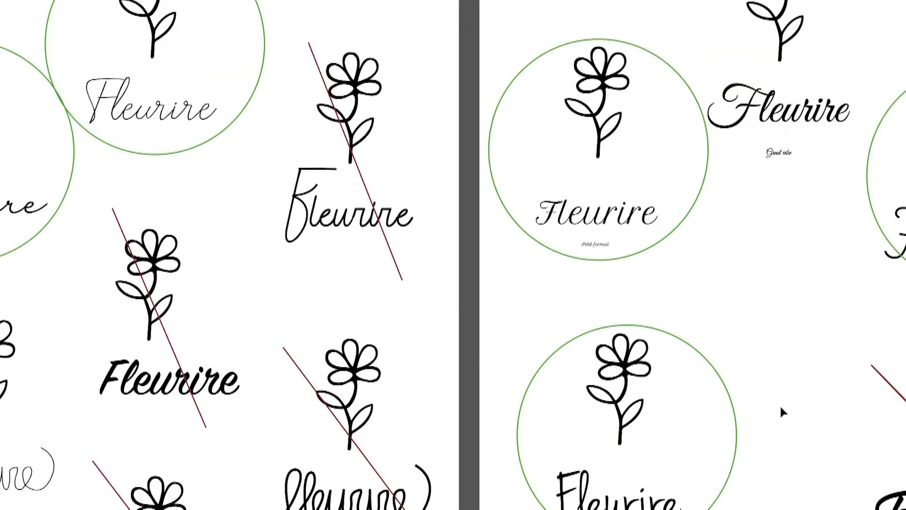
scroll(781, 408, "down", 3)
scroll(643, 416, "up", 5)
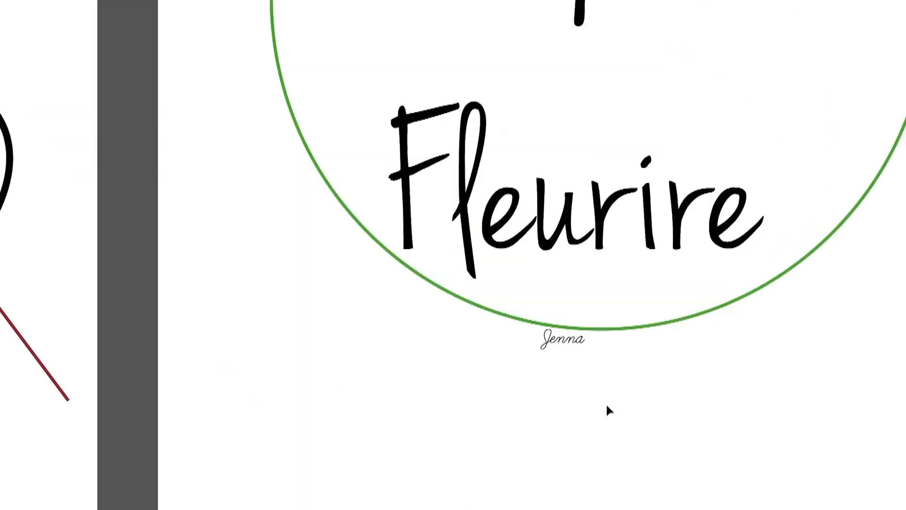
scroll(594, 362, "down", 5)
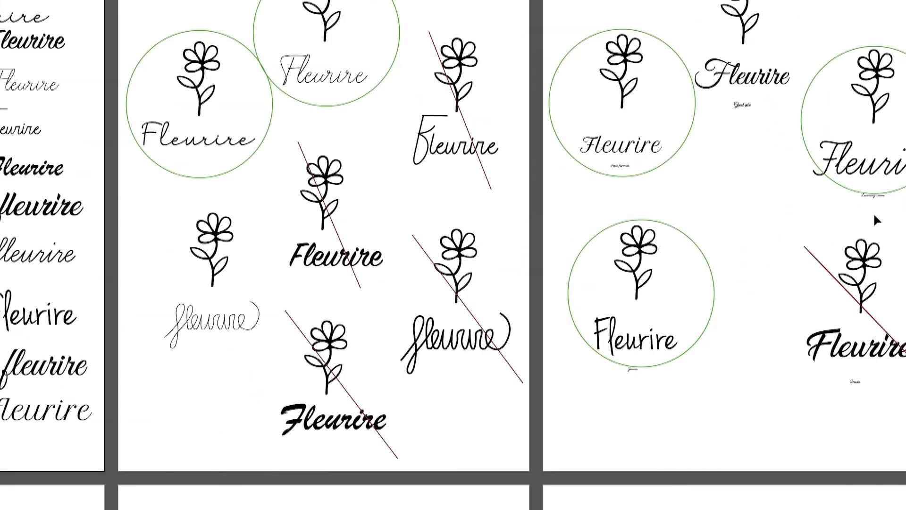
scroll(876, 220, "up", 3)
scroll(568, 285, "down", 2)
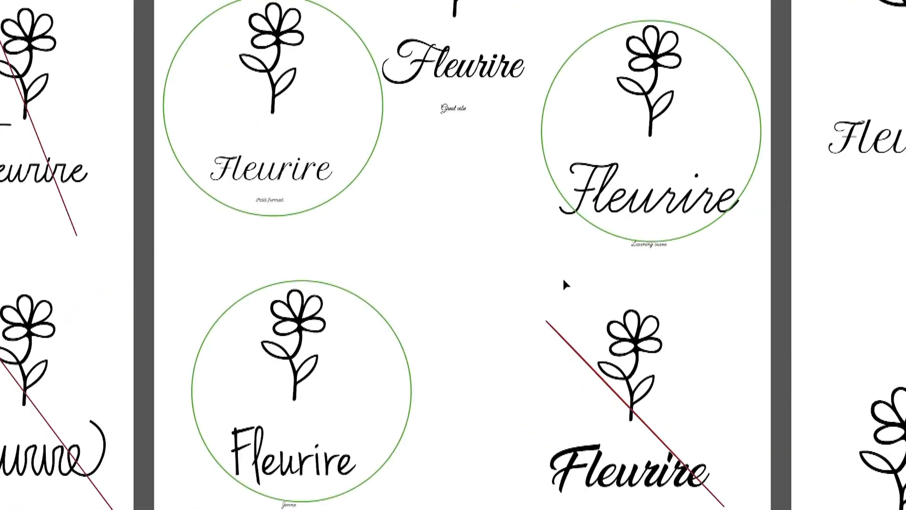
scroll(500, 287, "down", 1)
left_click_drag(490, 287, 717, 296)
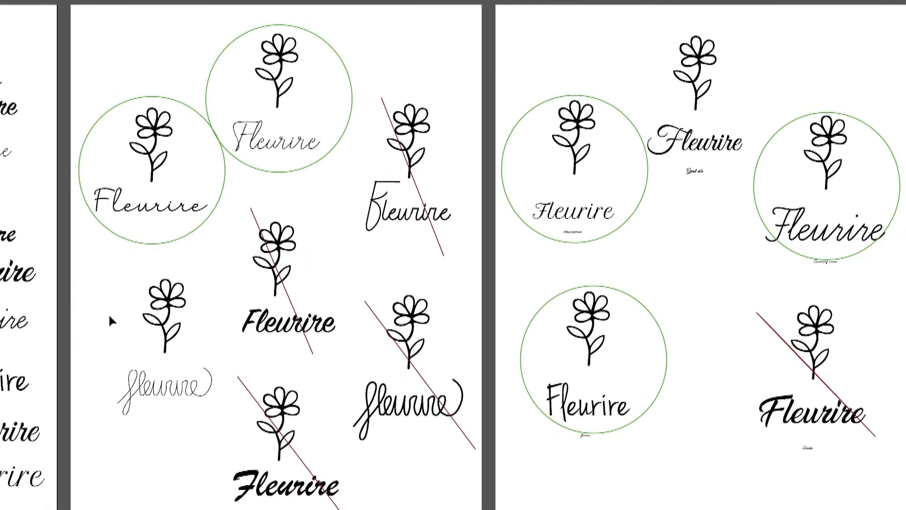
- Compare the hand-drawn sketches and traced Fleurire lettering with the script font trials and the flower logos made from them
left_click_drag(215, 358, 827, 351)
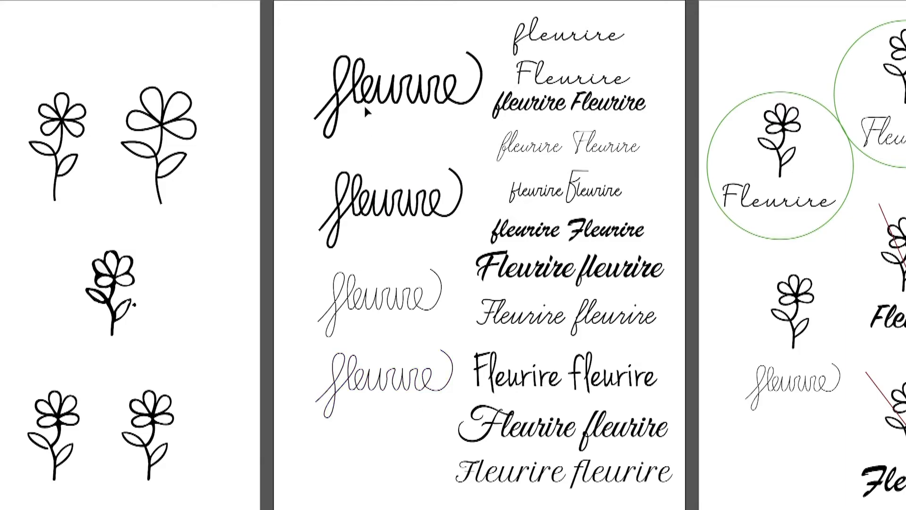
scroll(331, 52, "up", 6)
scroll(330, 52, "left", 7)
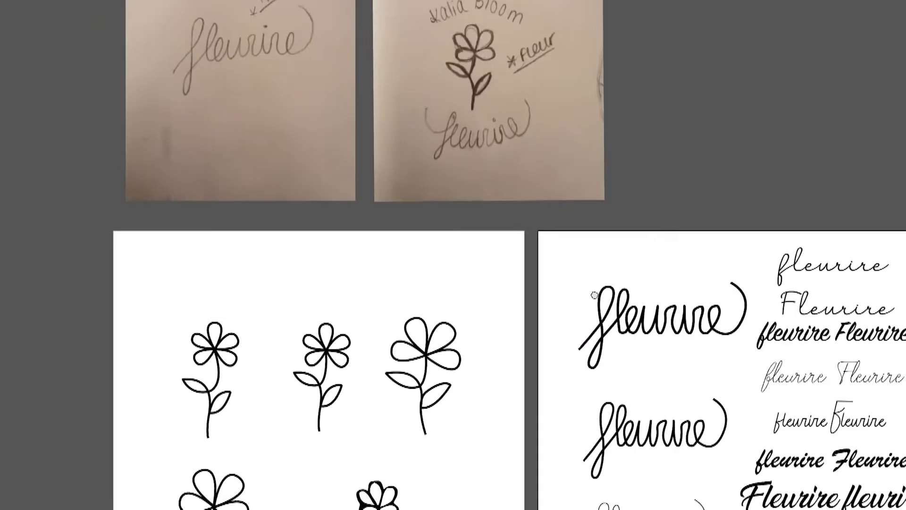
left_click_drag(673, 320, 371, 78)
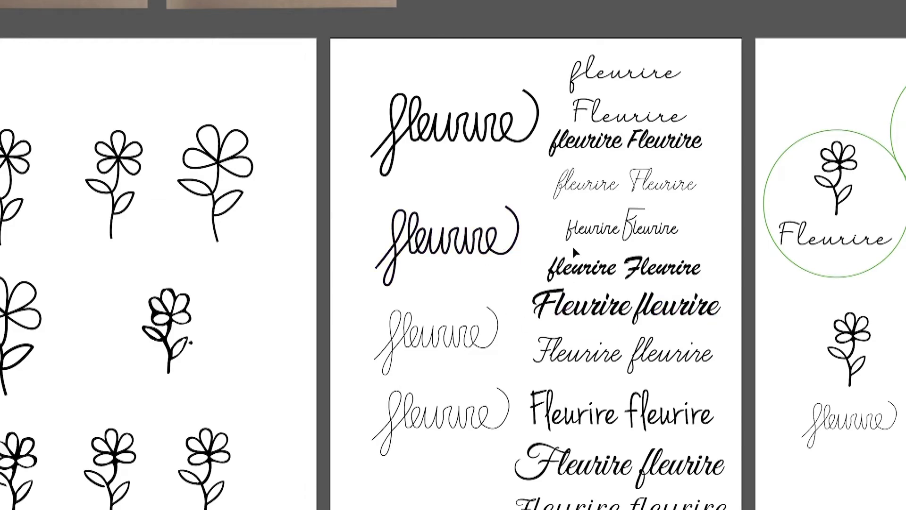
left_click_drag(786, 341, 380, 306)
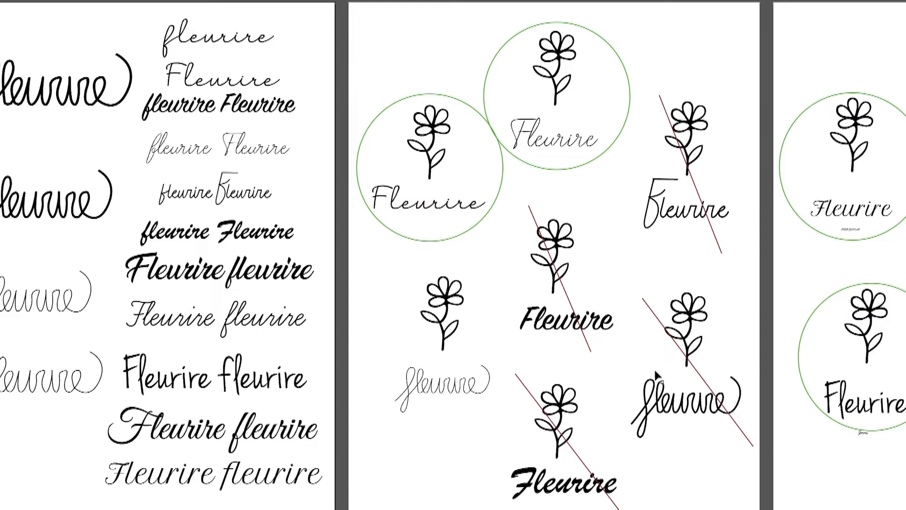
left_click_drag(668, 291, 625, 336)
- Review the shortlisted script logos annotated "Trop clasy trop sérieux" and "Trop enfantin", plus the enlarged straight and curved script versions
left_click_drag(903, 349, 204, 306)
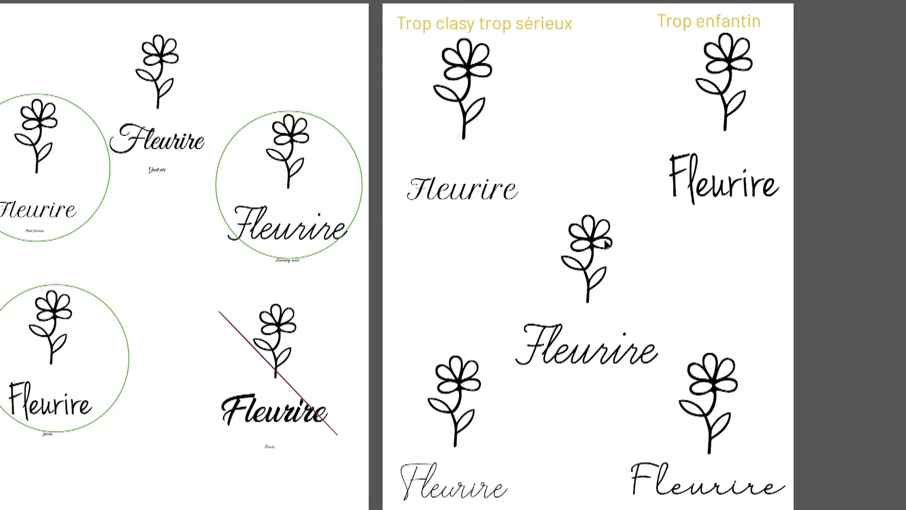
left_click_drag(515, 282, 905, 312)
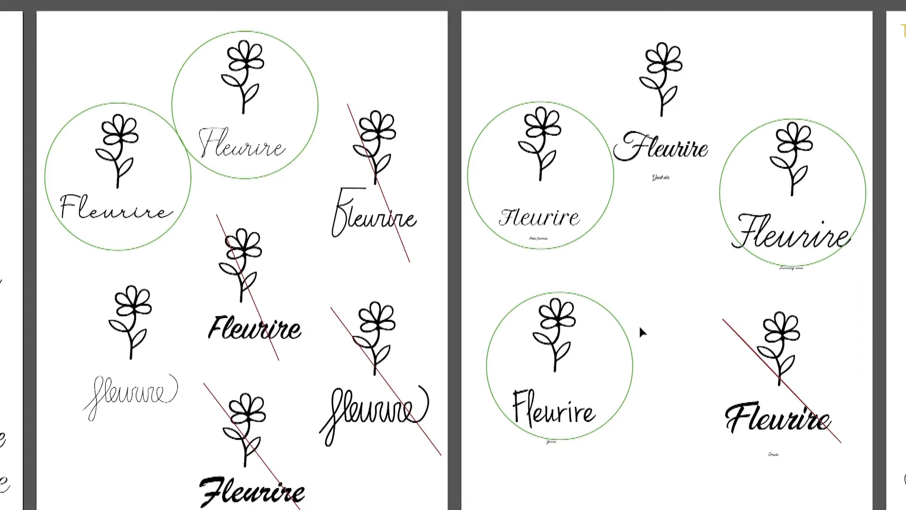
left_click_drag(670, 317, 141, 325)
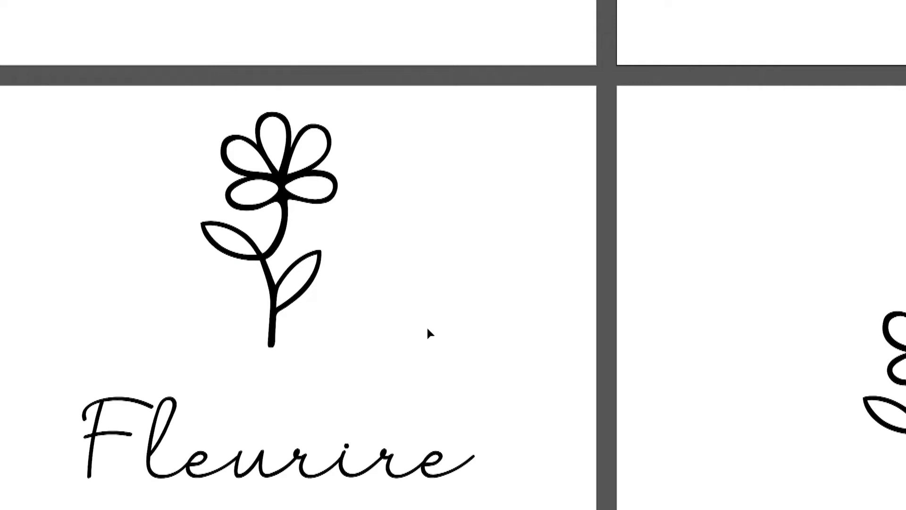
scroll(474, 376, "down", 1)
left_click_drag(474, 377, 585, 195)
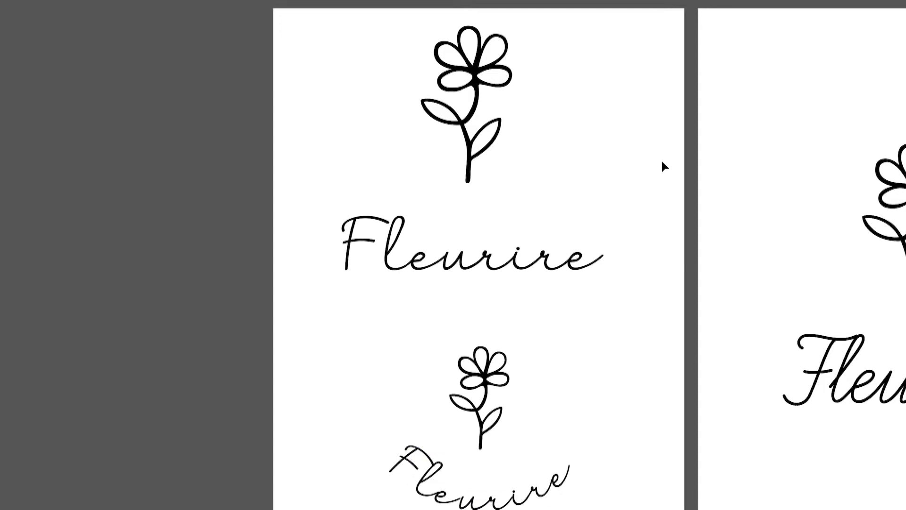
left_click_drag(726, 230, 494, 229)
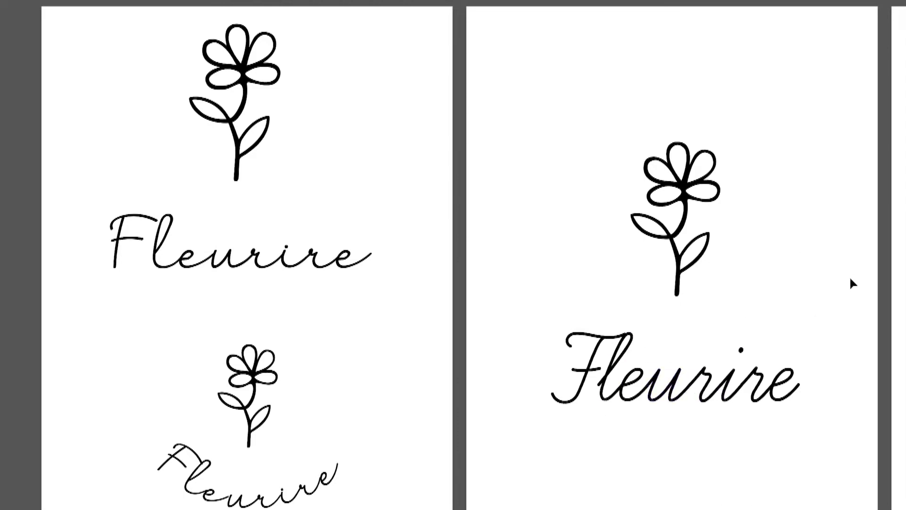
- Examine the "recherche typo linéale" font list and the flower logos set in sans-serif type, including the curved version
left_click_drag(852, 277, 309, 327)
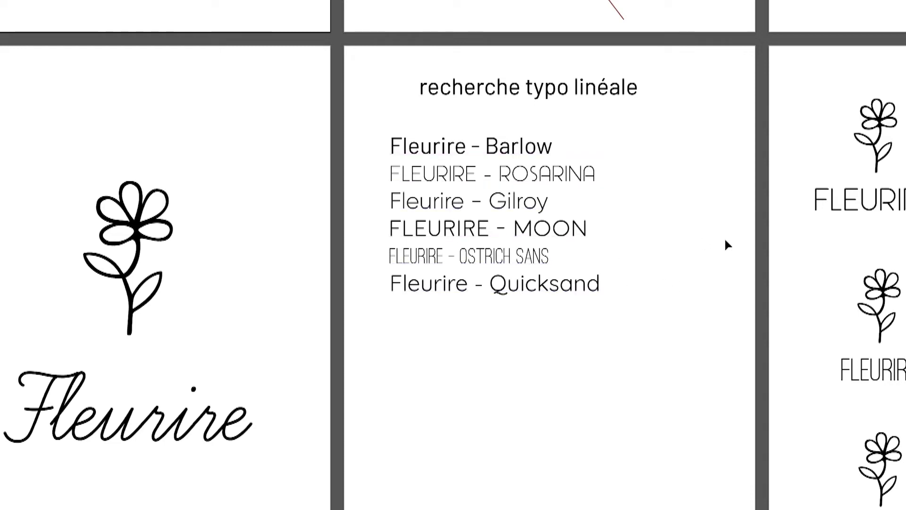
left_click_drag(717, 249, 360, 210)
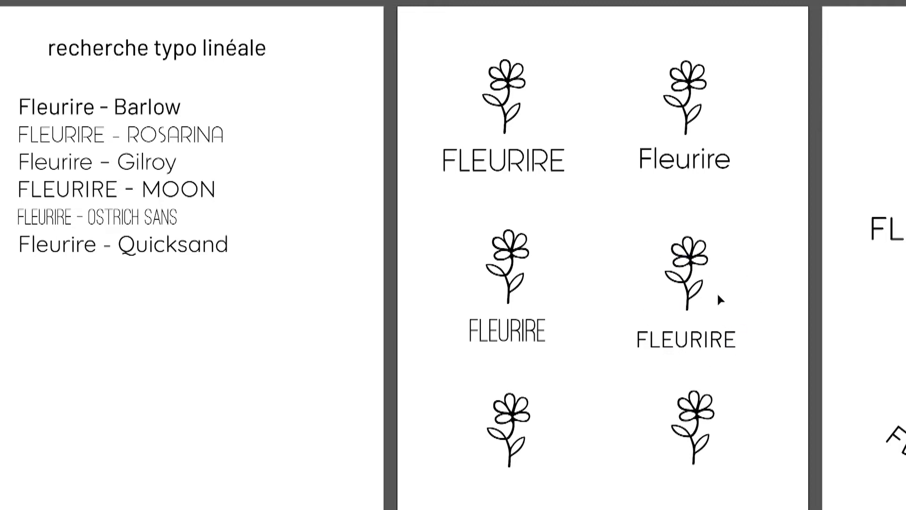
left_click(121, 196)
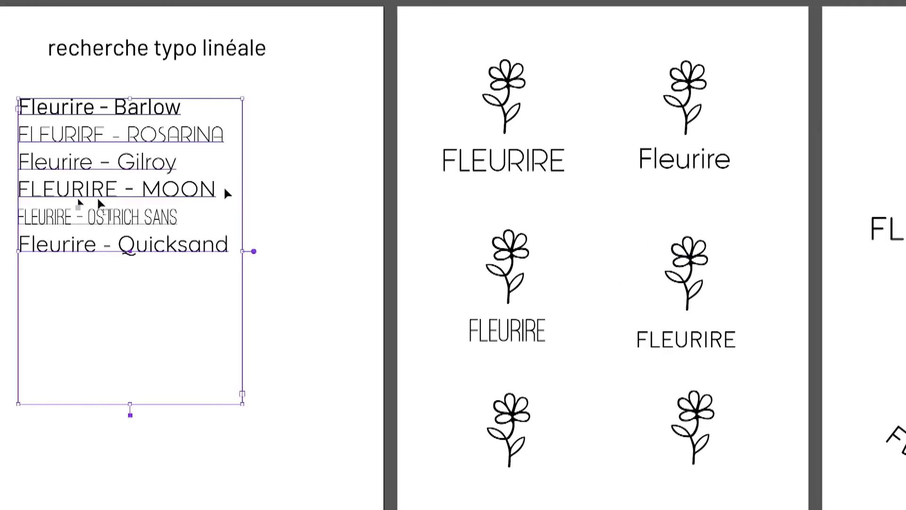
left_click_drag(791, 269, 429, 277)
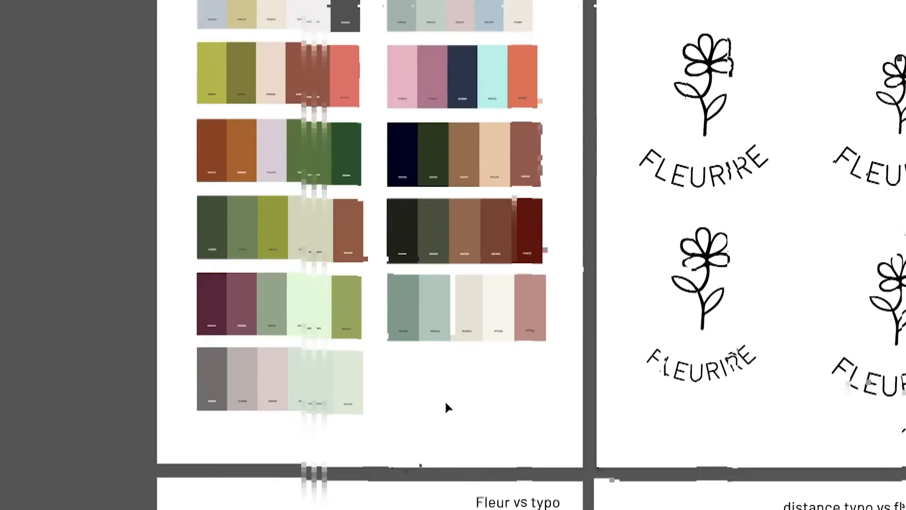
- Inspect the colour palette artboard and the neighbouring "Test format" logo size variations
left_click_drag(445, 405, 615, 480)
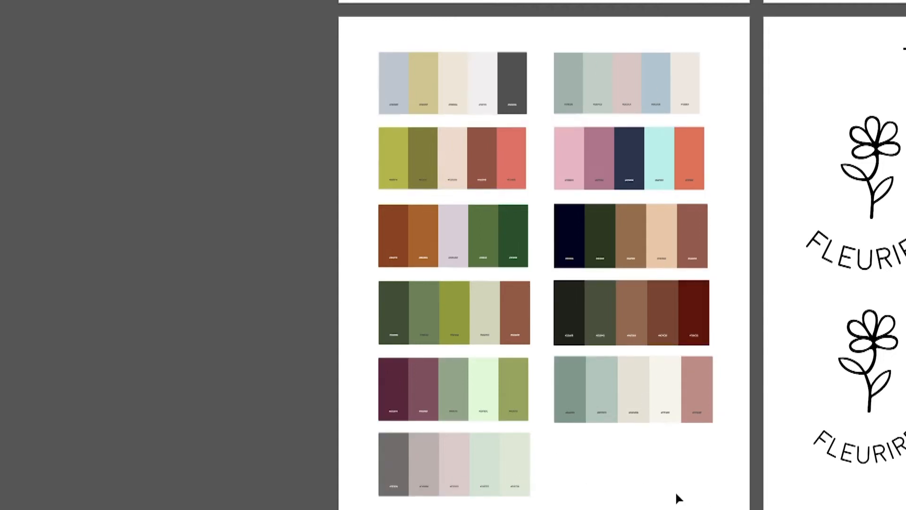
key("ctrl+minus")
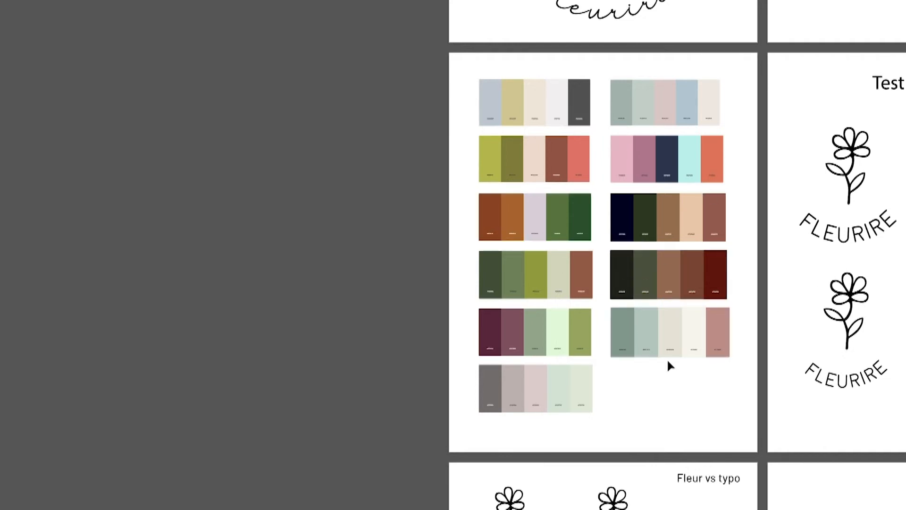
scroll(670, 363, "up", 1)
left_click_drag(663, 401, 686, 446)
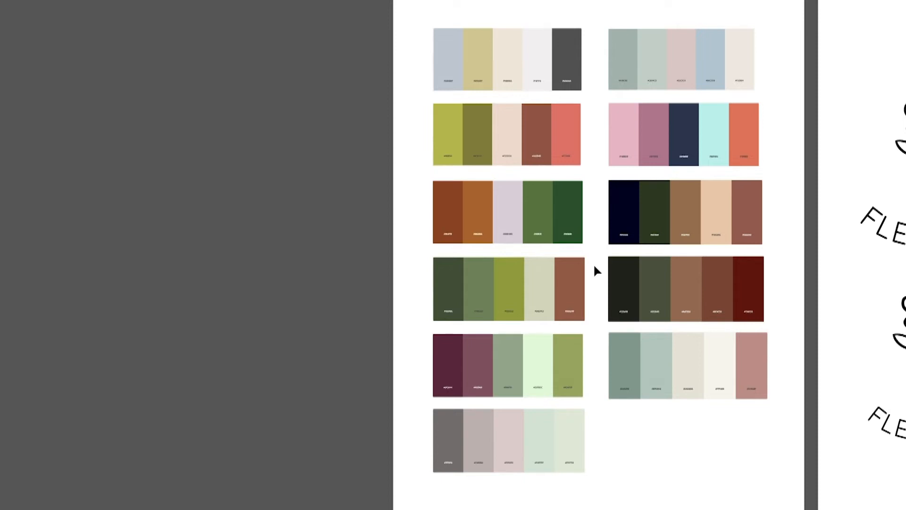
left_click_drag(782, 453, 330, 461)
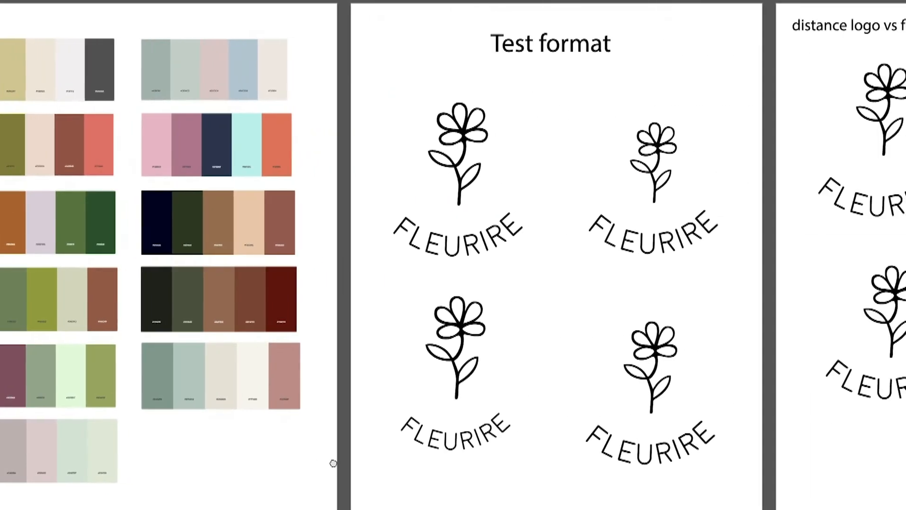
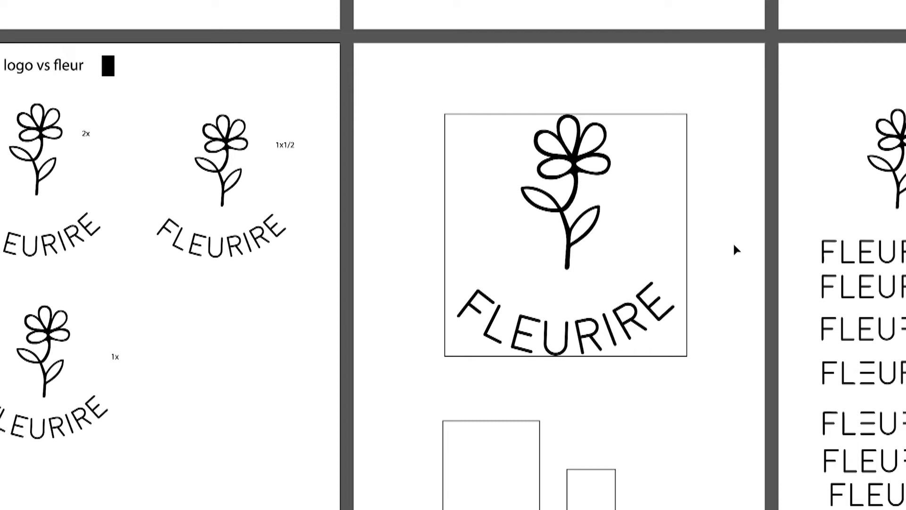
- Examine the framed curved logo and compare the stacked FLEURIRE wordmark variants with cut letter strokes beneath the flower
left_click_drag(824, 173, 490, 153)
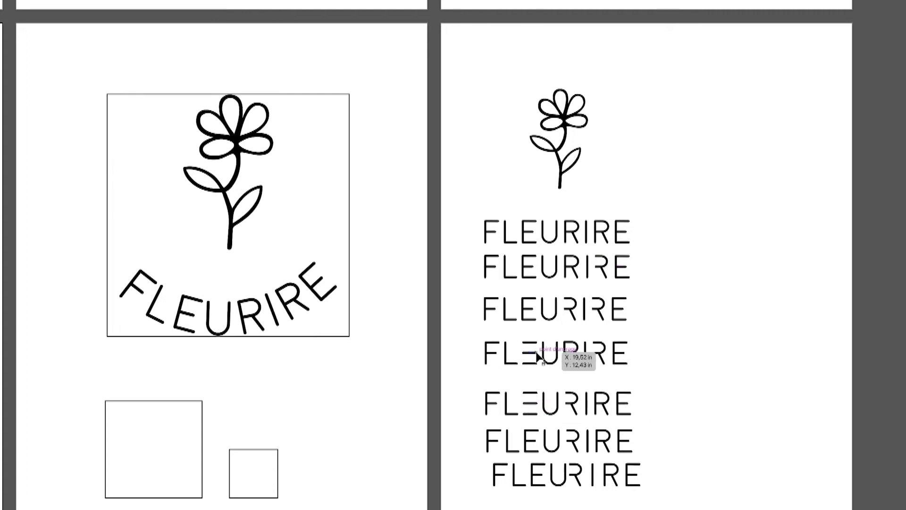
left_click_drag(474, 464, 502, 483)
left_click_drag(693, 486, 741, 474)
left_click(730, 455)
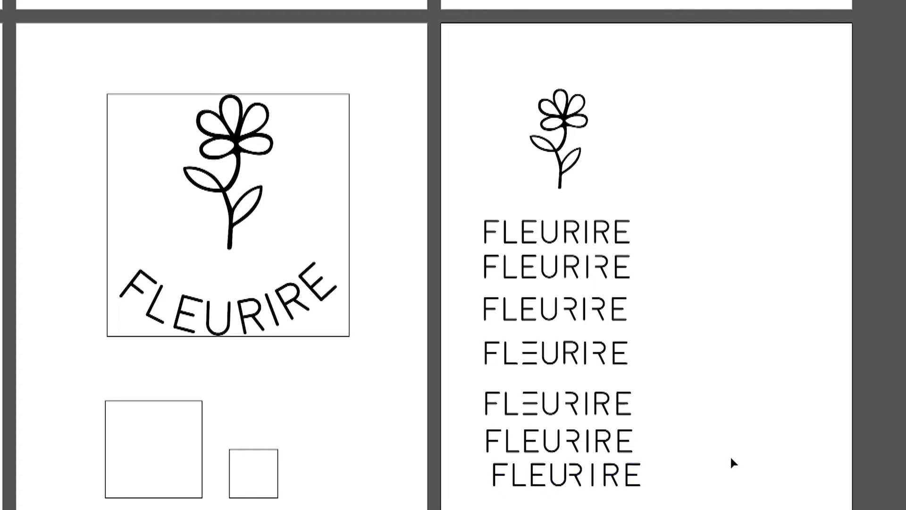
left_click_drag(474, 431, 666, 449)
left_click(711, 448)
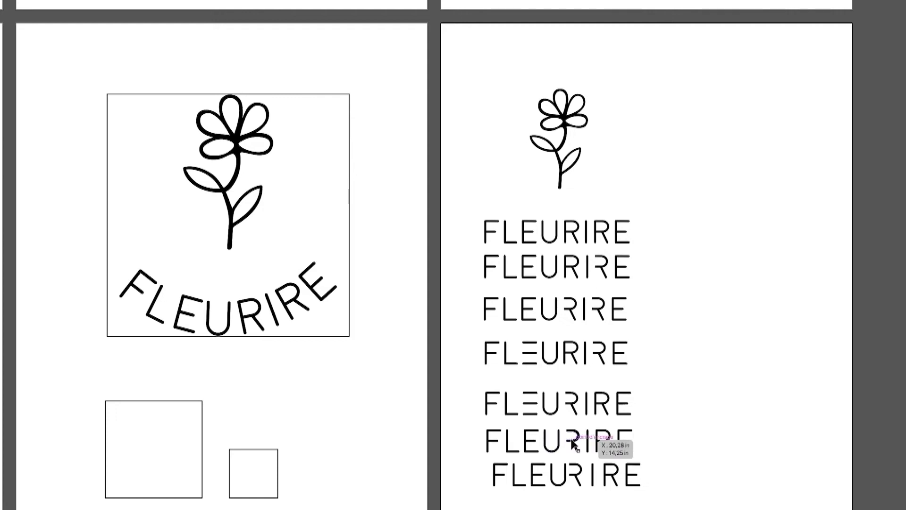
left_click_drag(479, 466, 583, 486)
left_click(651, 473)
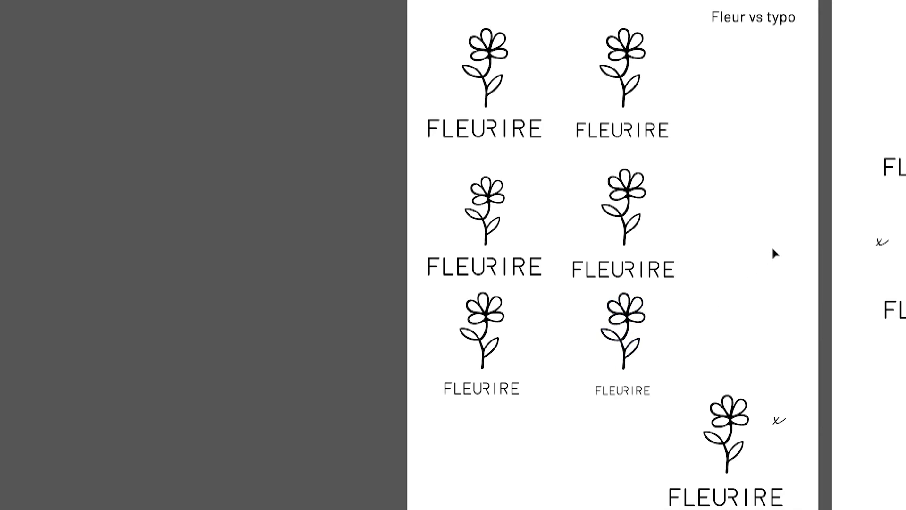
- Compare the flower-to-lettering size variations on the "Fleur vs typo" artboard, highlighting individual logos and the one marked with an x
left_click_drag(685, 392, 798, 508)
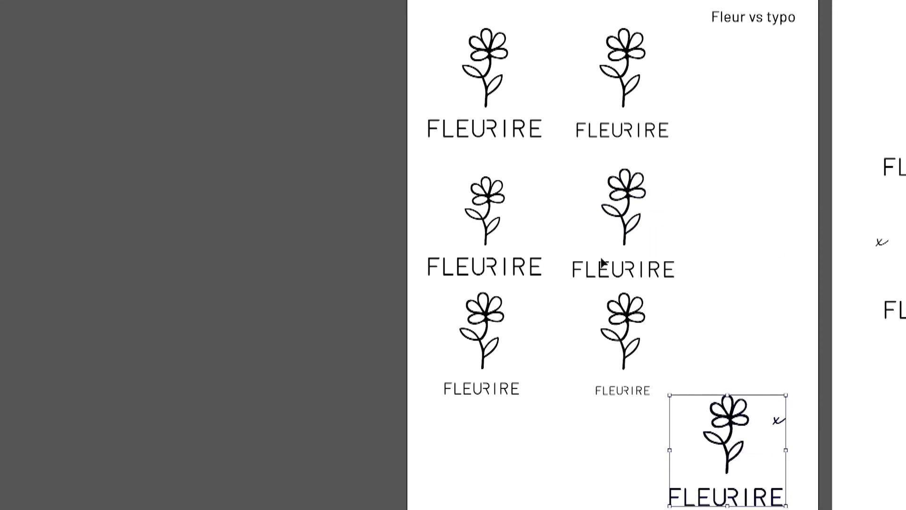
left_click_drag(571, 167, 778, 328)
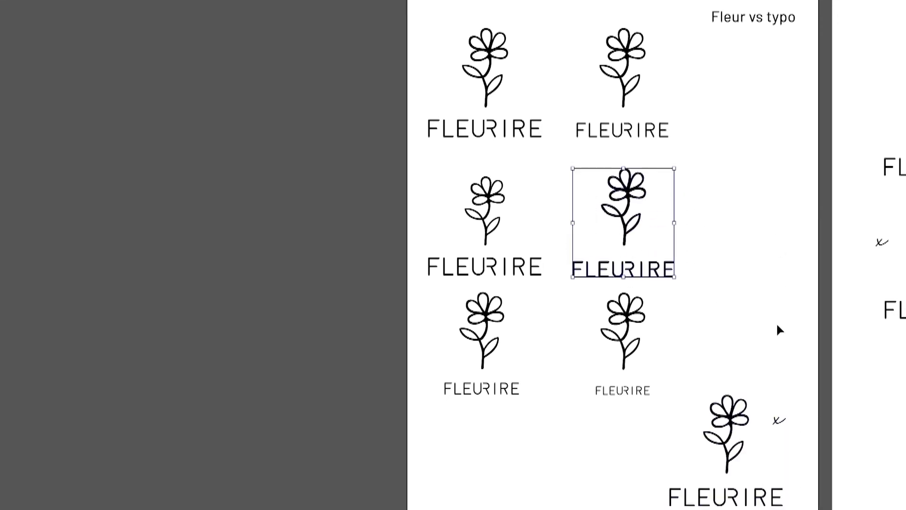
left_click_drag(689, 394, 796, 509)
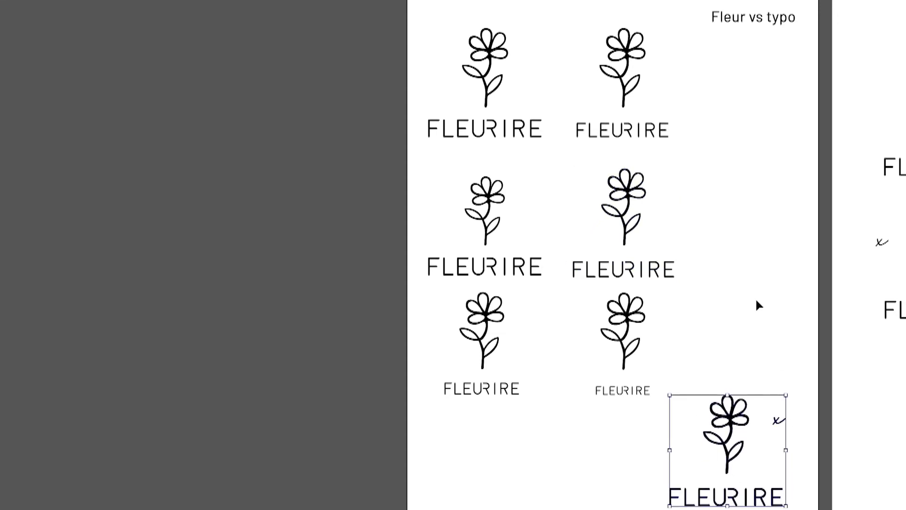
left_click(773, 430)
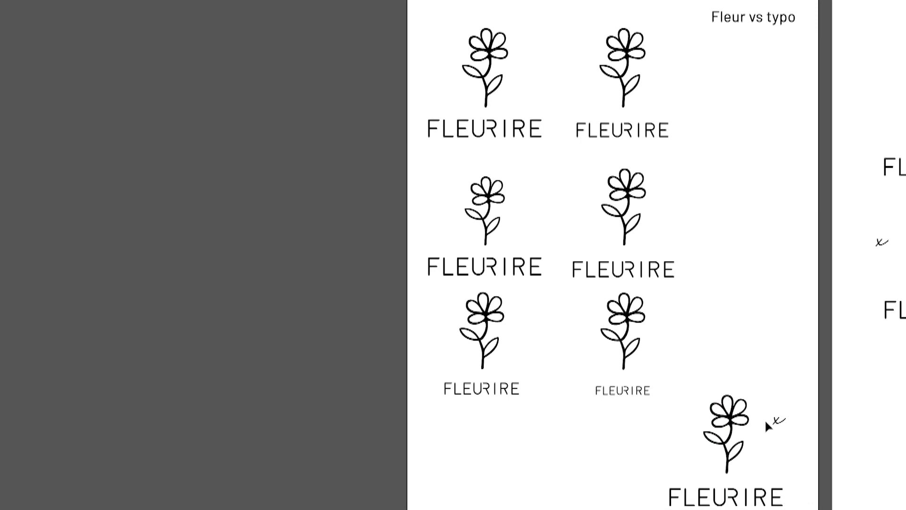
left_click_drag(586, 302, 681, 415)
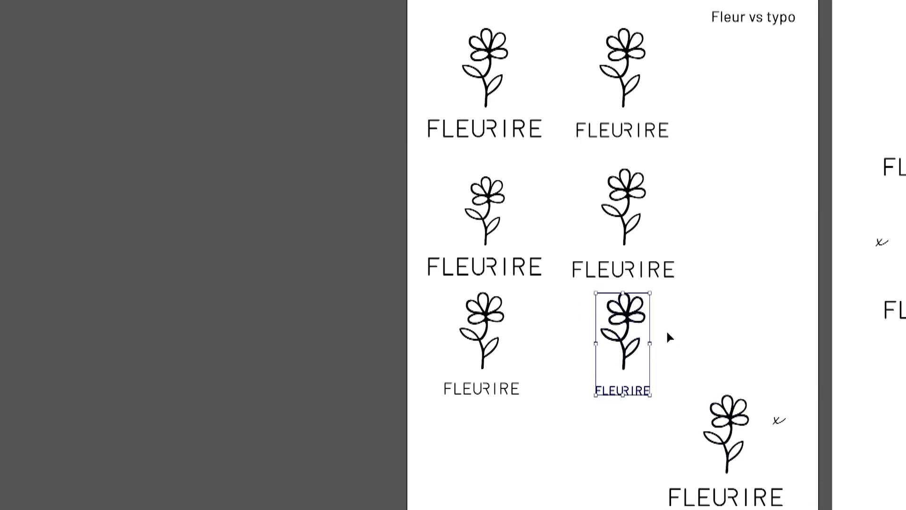
left_click_drag(562, 41, 692, 142)
left_click_drag(677, 396, 808, 507)
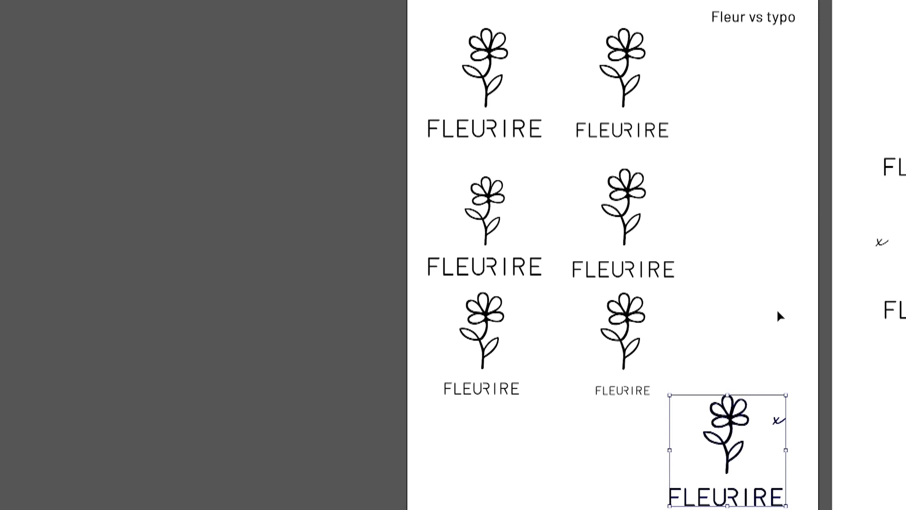
left_click(793, 305)
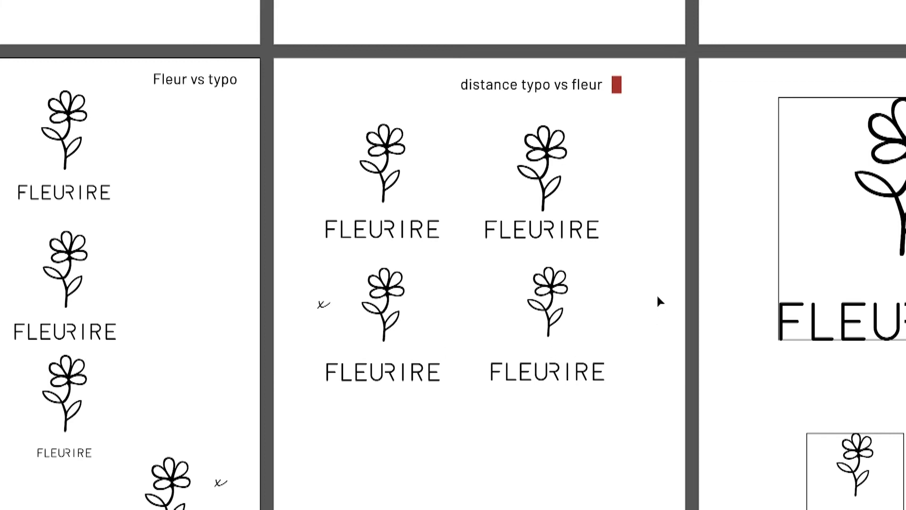
- Review the "distance typo vs fleur" spacing variations, highlighting the x-marked logo, and the neighbouring framed logo at three sizes
left_click_drag(317, 271, 425, 406)
left_click(561, 463)
scroll(450, 419, "down", 10)
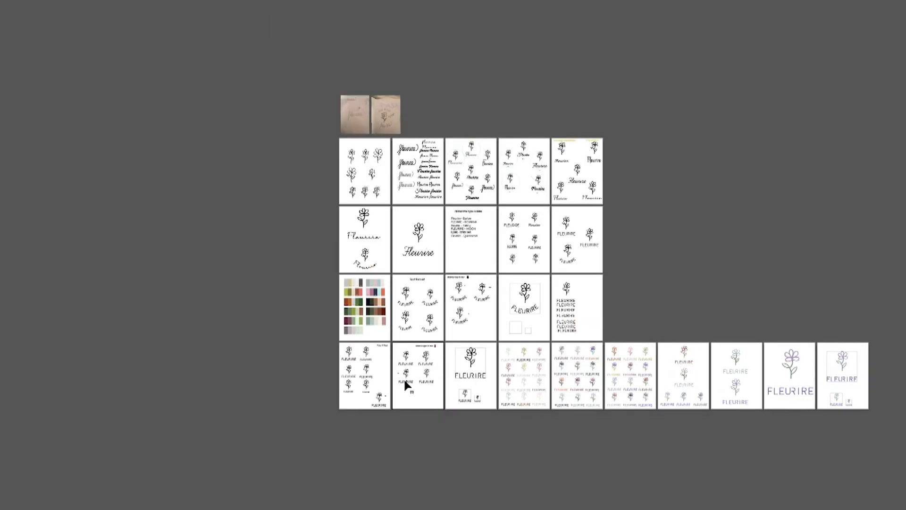
scroll(405, 383, "up", 10)
scroll(580, 345, "down", 4)
left_click_drag(686, 353, 405, 331)
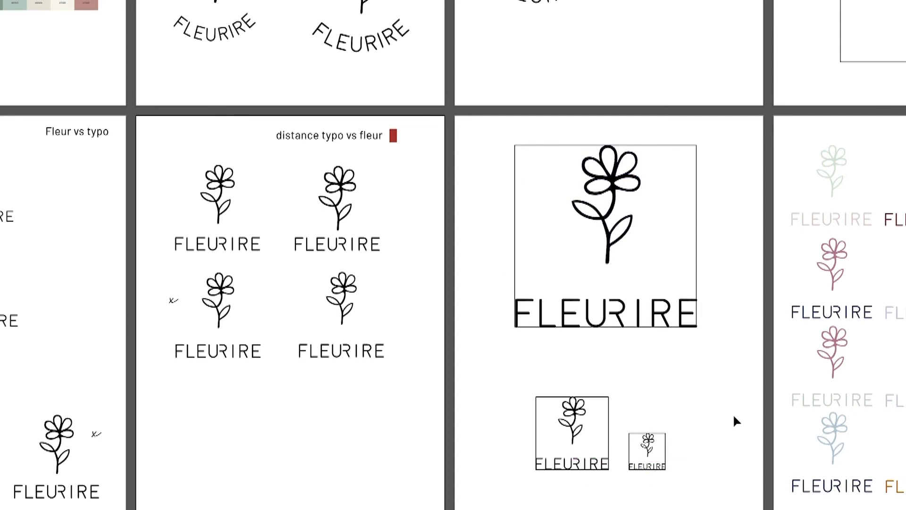
- Examine the three artboards of coloured logo trials, highlighting the full pale set and the bottom-row variations of the second artboard
left_click_drag(749, 386, 11, 378)
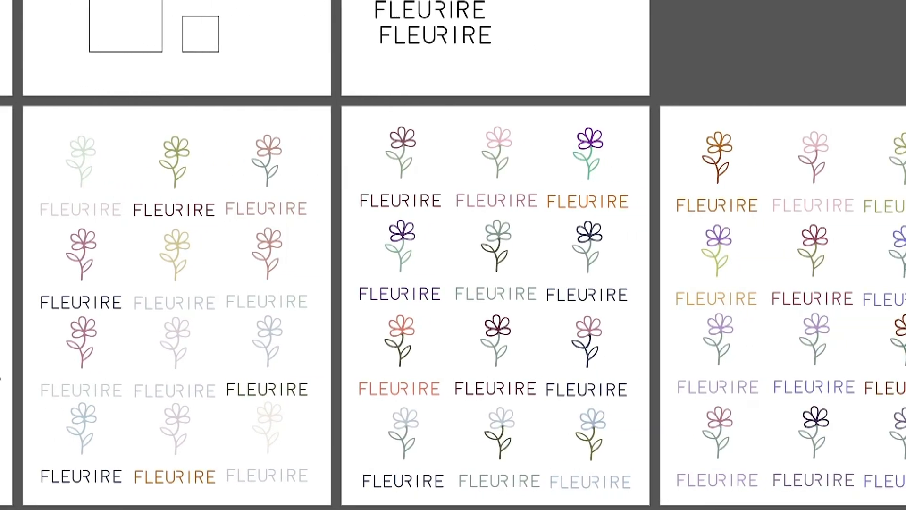
left_click_drag(739, 71, 734, 33)
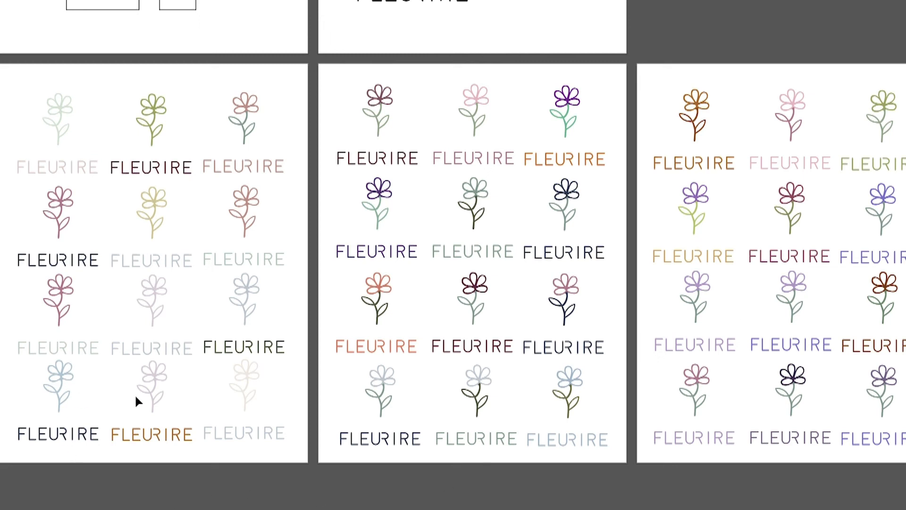
left_click(154, 378)
left_click_drag(9, 90, 297, 442)
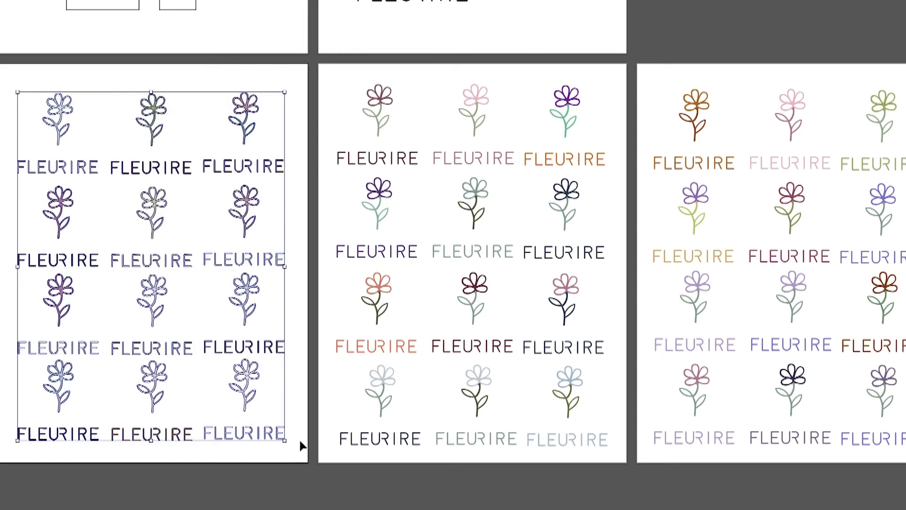
left_click(239, 498)
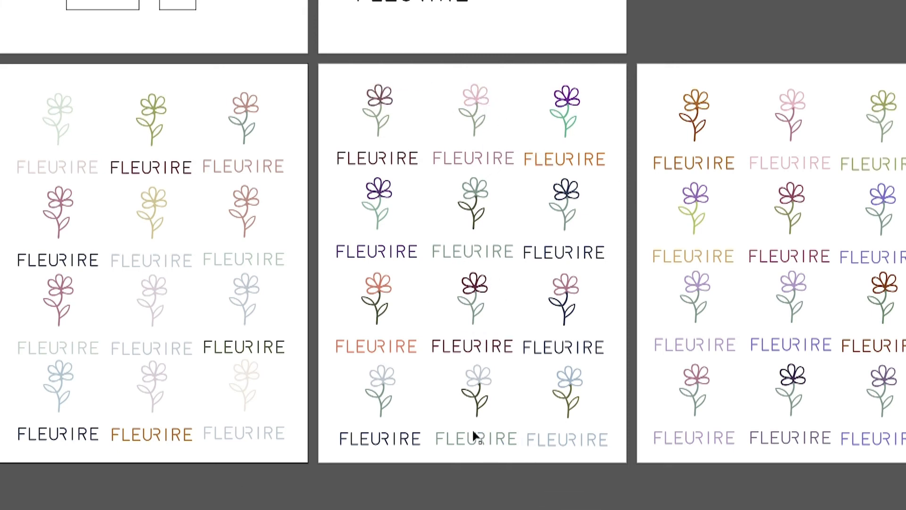
left_click_drag(538, 370, 605, 444)
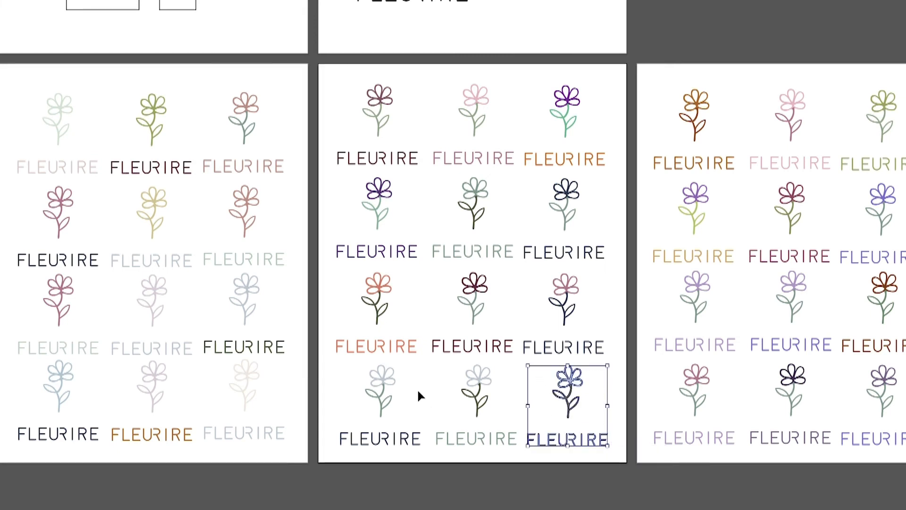
left_click_drag(339, 373, 602, 450)
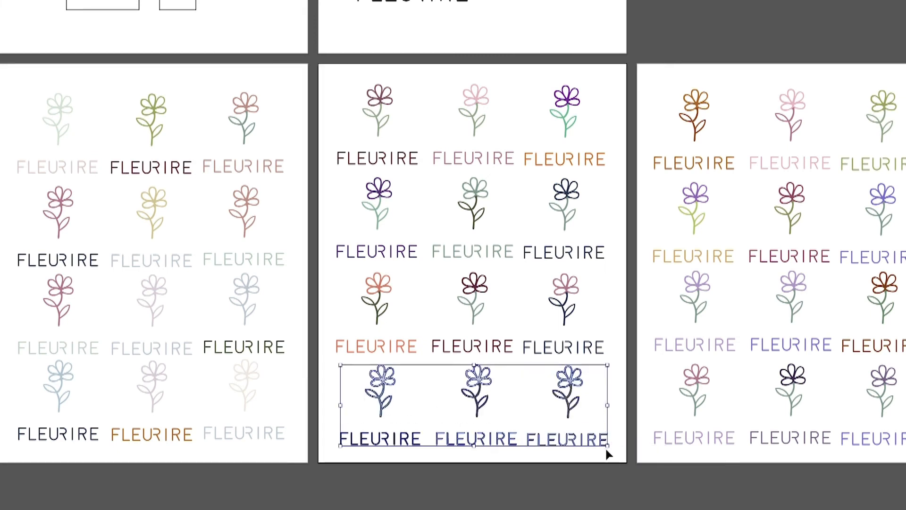
left_click(656, 503)
left_click_drag(747, 377, 833, 486)
left_click(833, 486)
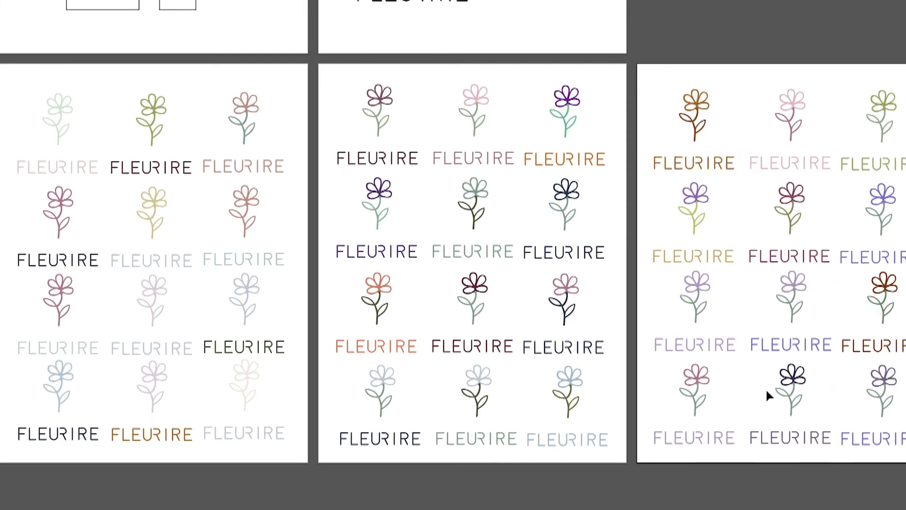
- Inspect the shortlist of five coloured logos, highlighting the burgundy, blue and lilac versions one after another
left_click_drag(812, 486, 323, 492)
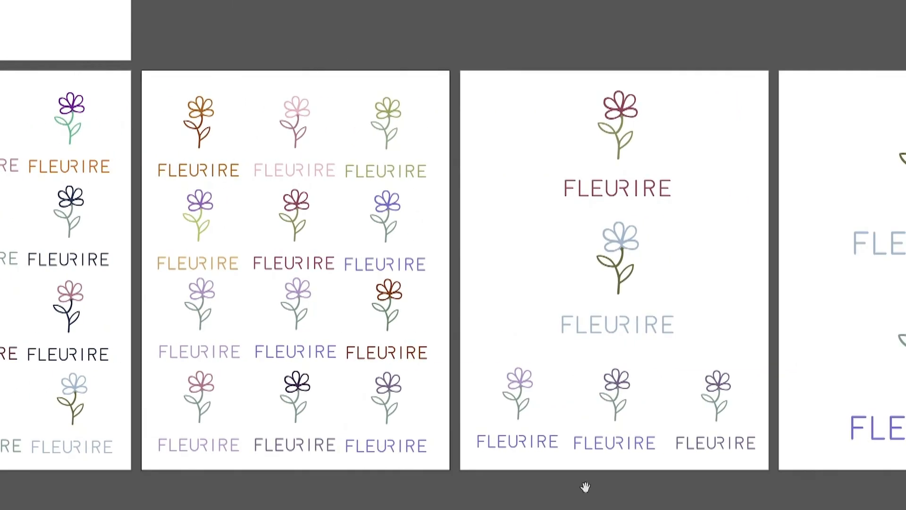
left_click_drag(769, 269, 532, 273)
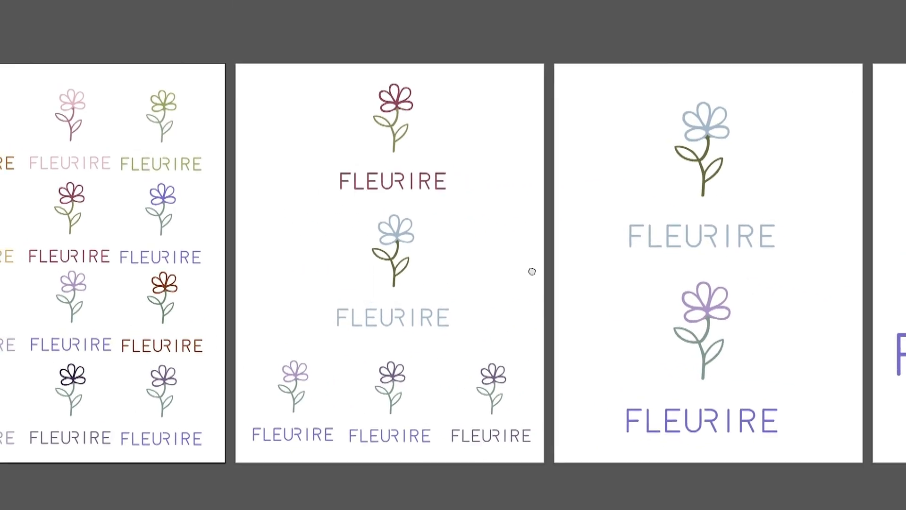
left_click_drag(473, 257, 561, 265)
left_click_drag(397, 101, 572, 210)
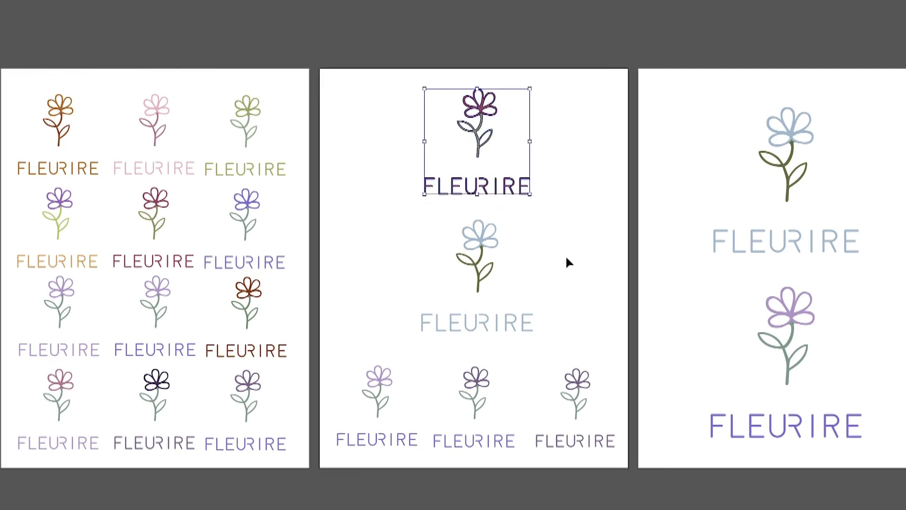
left_click(567, 258)
left_click_drag(412, 233, 572, 320)
left_click(600, 297)
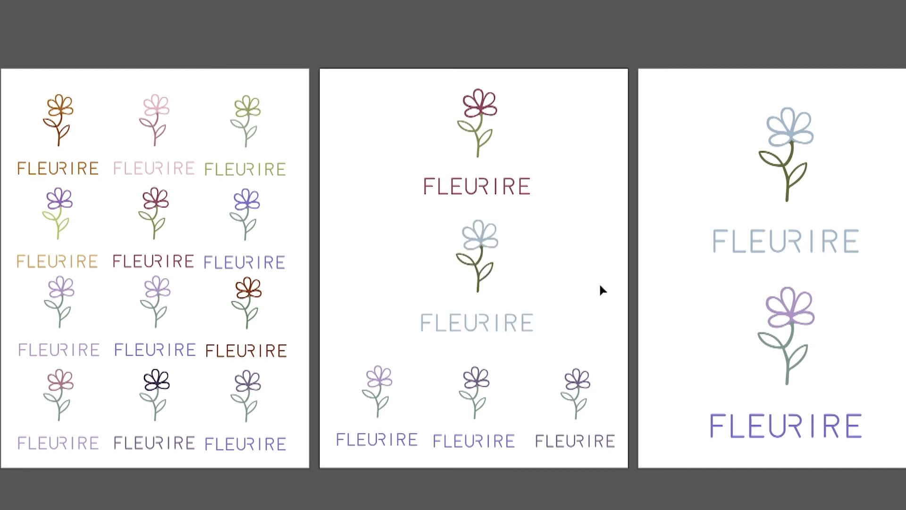
left_click_drag(342, 356, 416, 447)
left_click(437, 489)
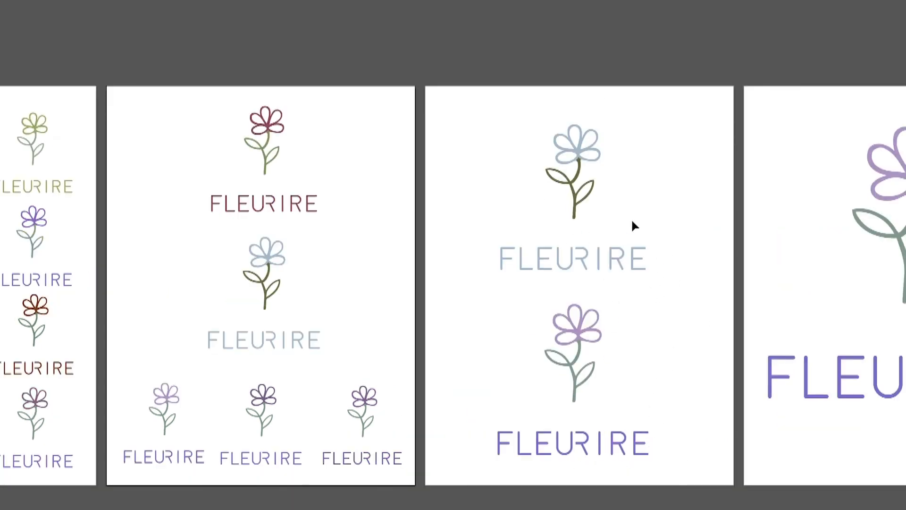
- Review the blue and purple finalists, the enlarged purple logo and its framed size tests, then the overview of all artboards
left_click_drag(686, 306, 387, 319)
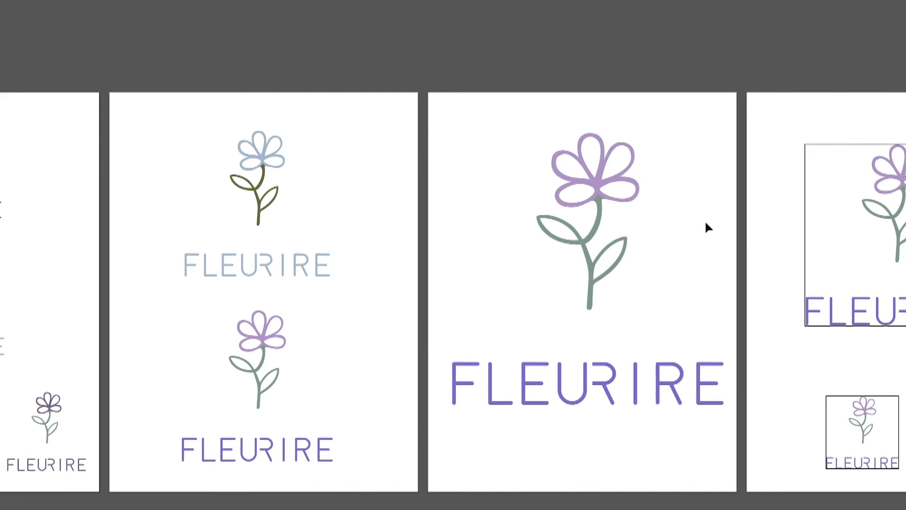
left_click_drag(745, 227, 451, 215)
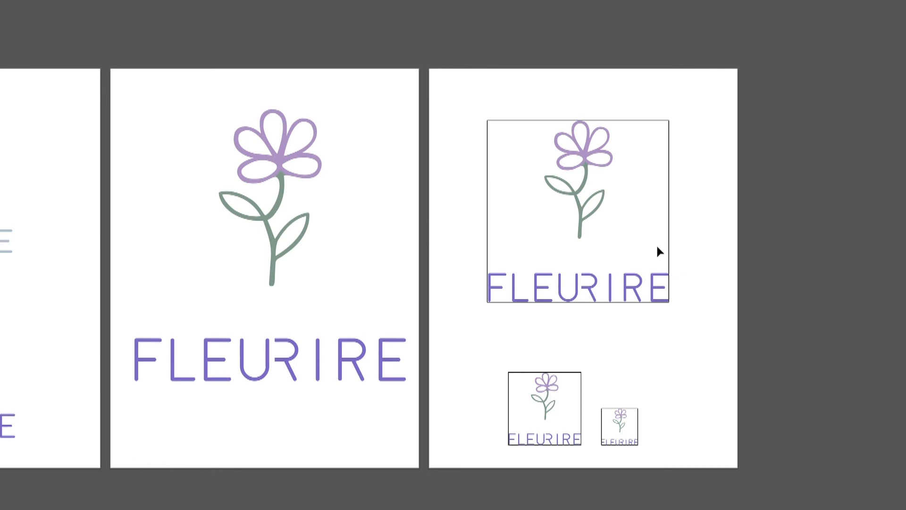
scroll(590, 183, "down", 5)
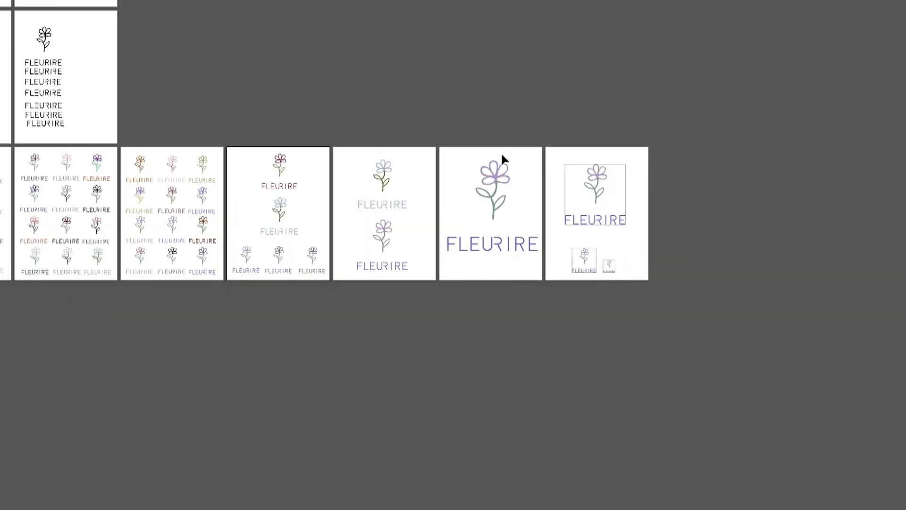
left_click_drag(454, 95, 783, 196)
scroll(655, 188, "down", 1)
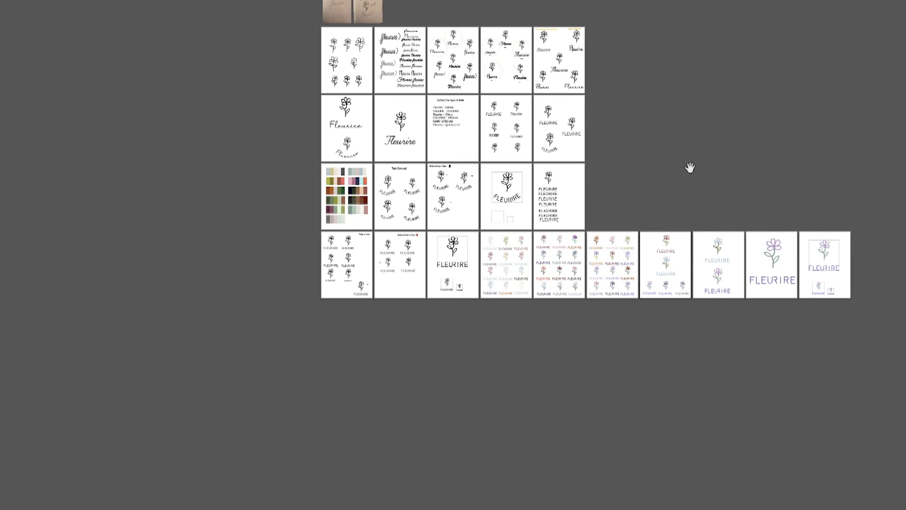
left_click_drag(690, 168, 659, 185)
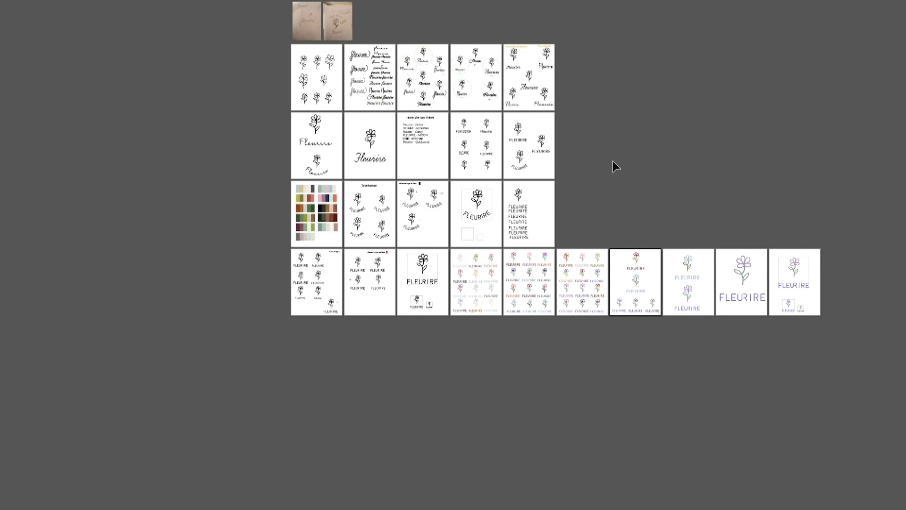
- Revisit the coloured logo trial artboards beside the black framed logo and return to the overview of the whole process
scroll(613, 163, "up", 3)
left_click_drag(724, 277, 754, 118)
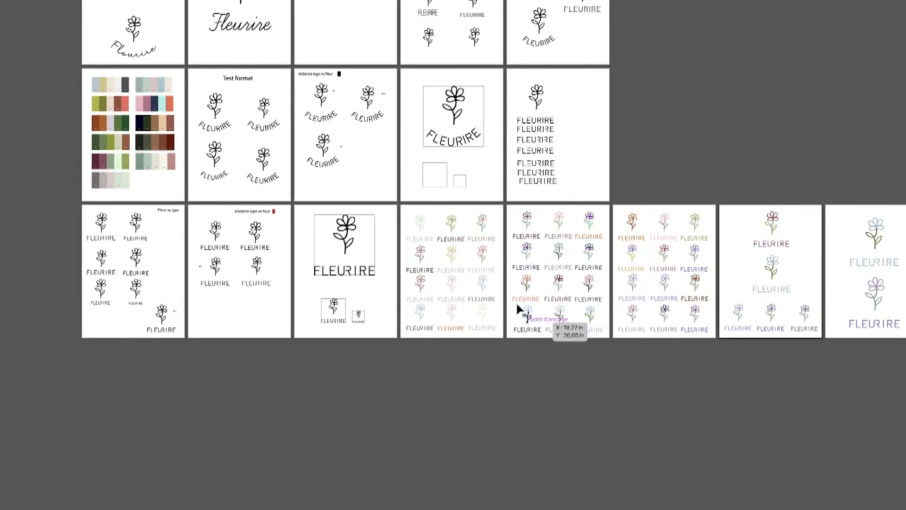
scroll(546, 383, "up", 3)
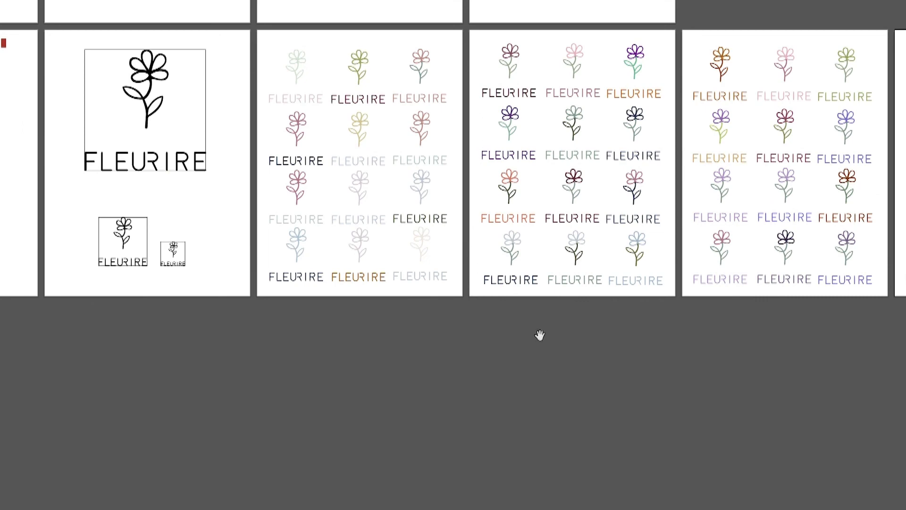
left_click_drag(540, 335, 615, 432)
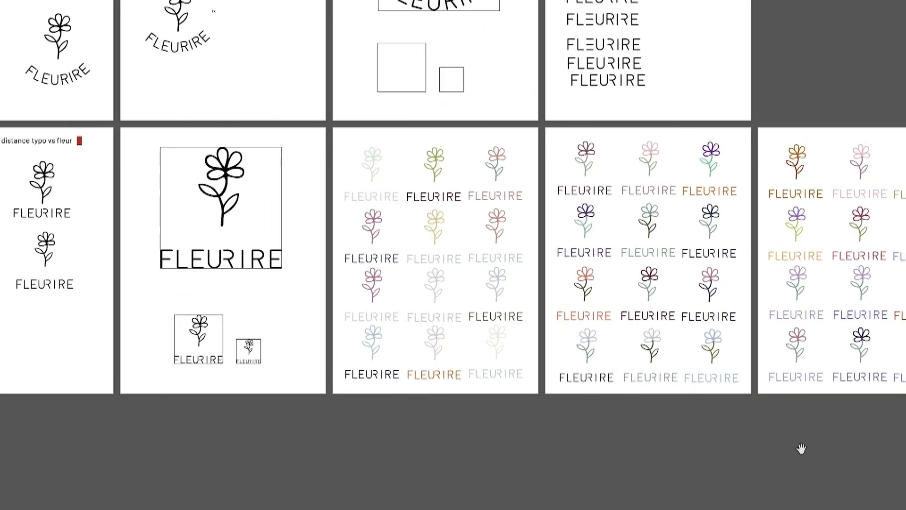
left_click_drag(801, 449, 649, 465)
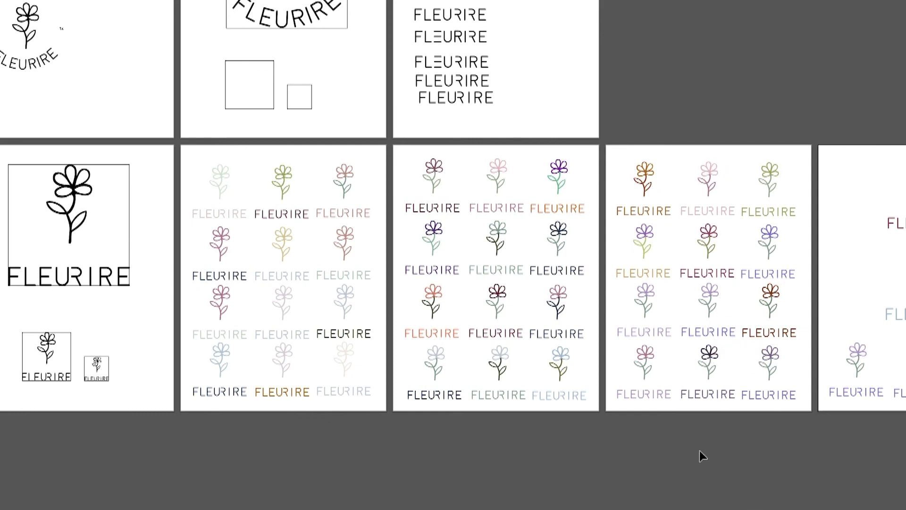
scroll(596, 439, "down", 5)
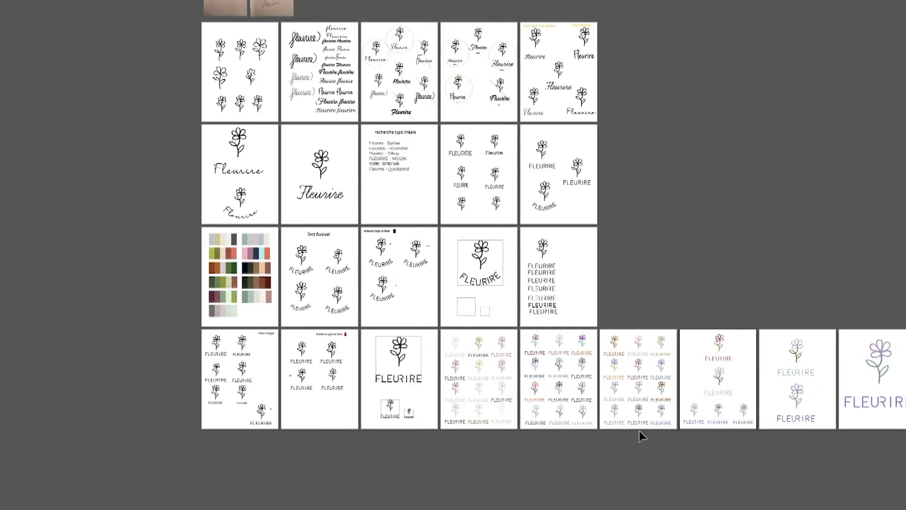